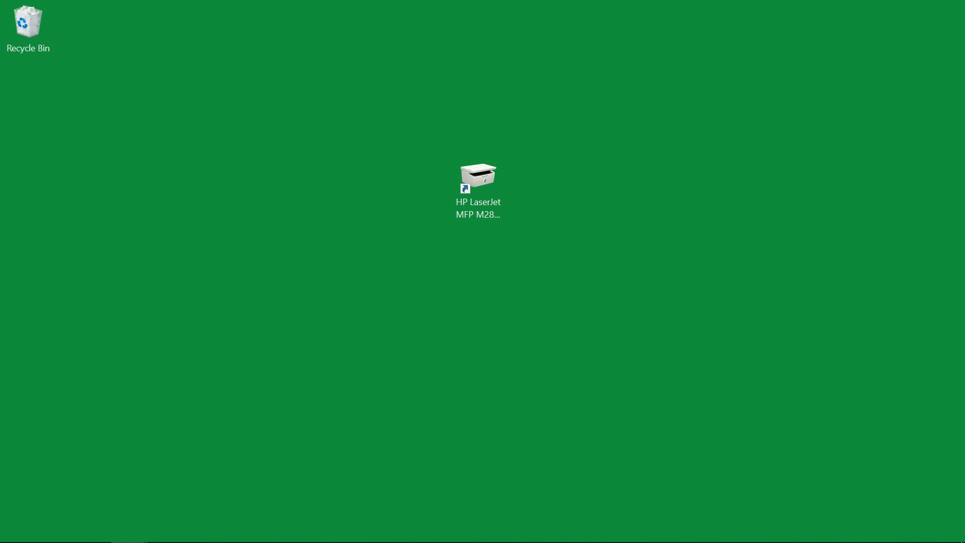
- Start connecting to the DIRECT-21-HP M28 LaserJet Wi-Fi network from the taskbar network list
left_click(895, 528)
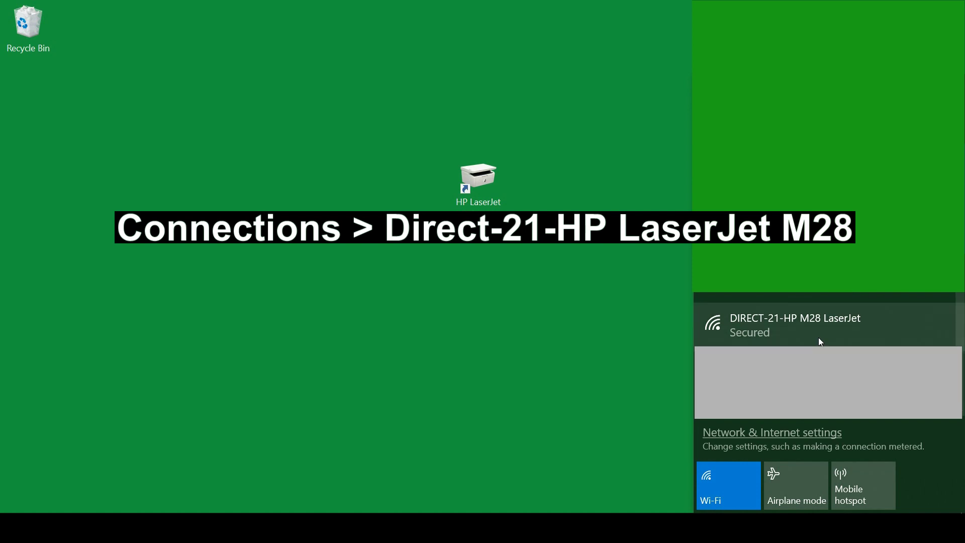
left_click(820, 341)
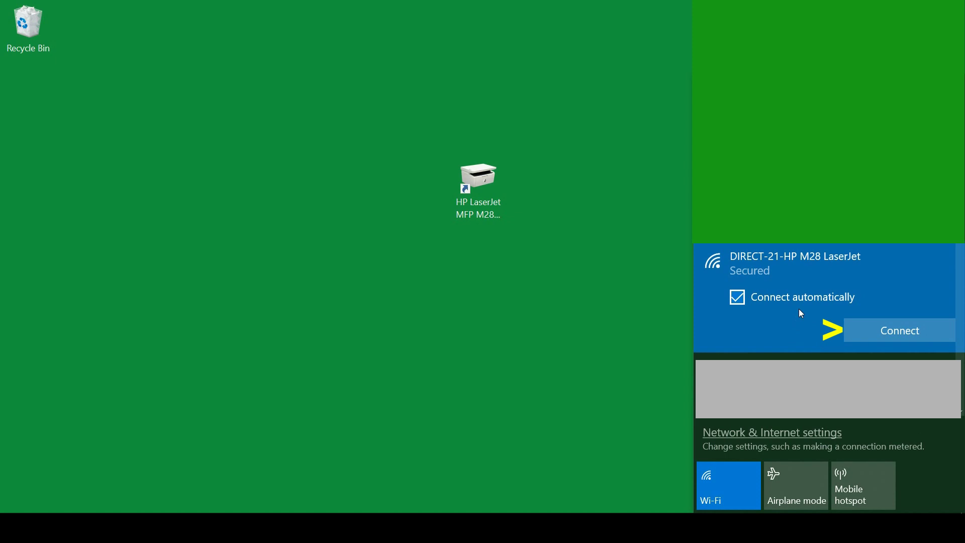
left_click(894, 336)
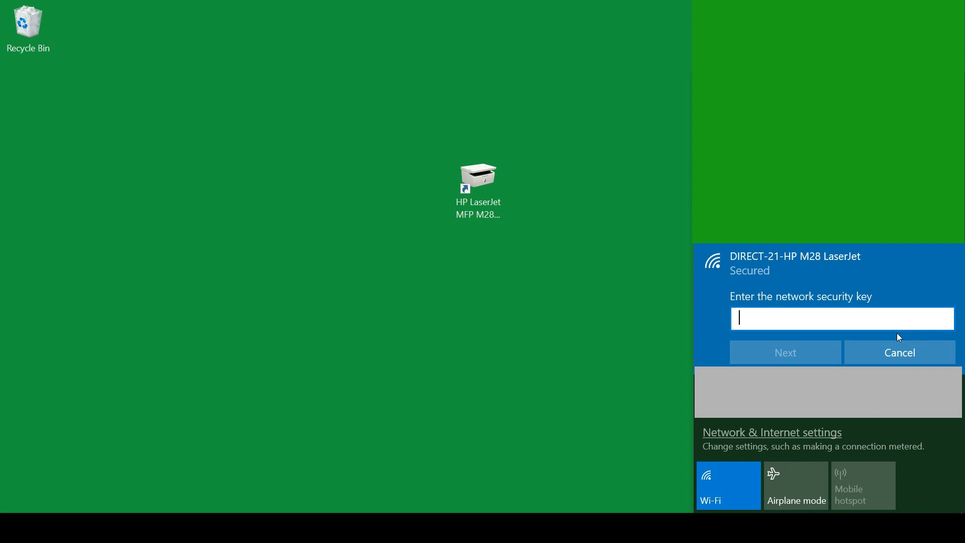
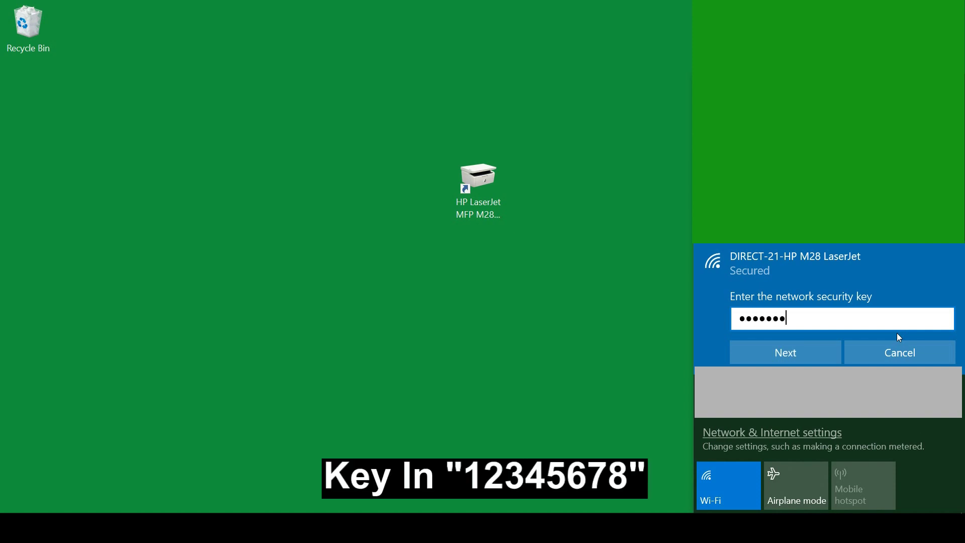
left_click(825, 353)
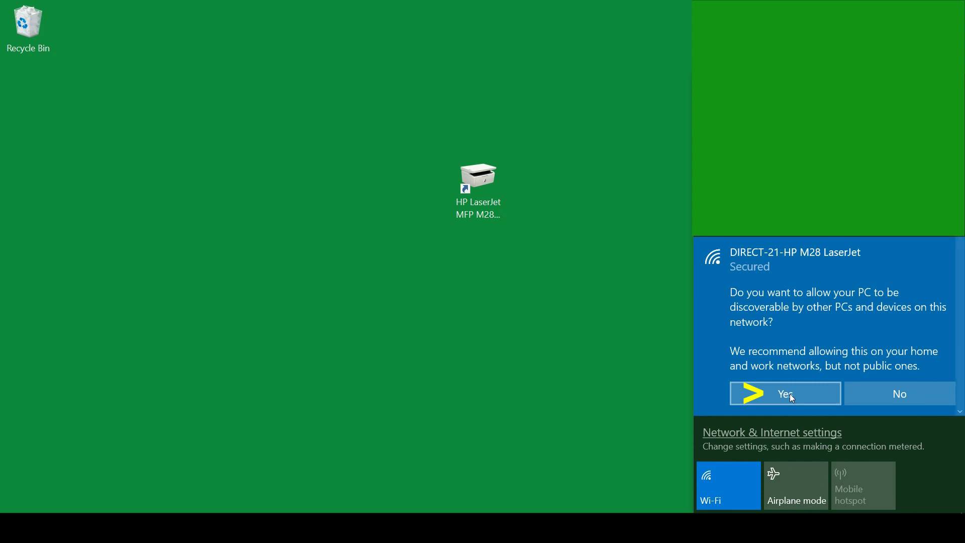
left_click(792, 392)
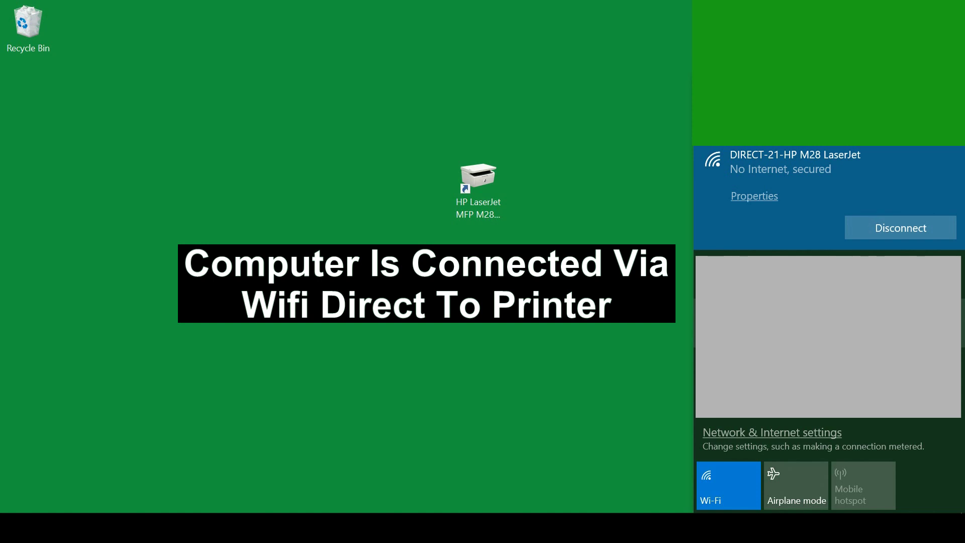
- Load https:\192.168.223.1 in Chrome after closing the network list
left_click(578, 224)
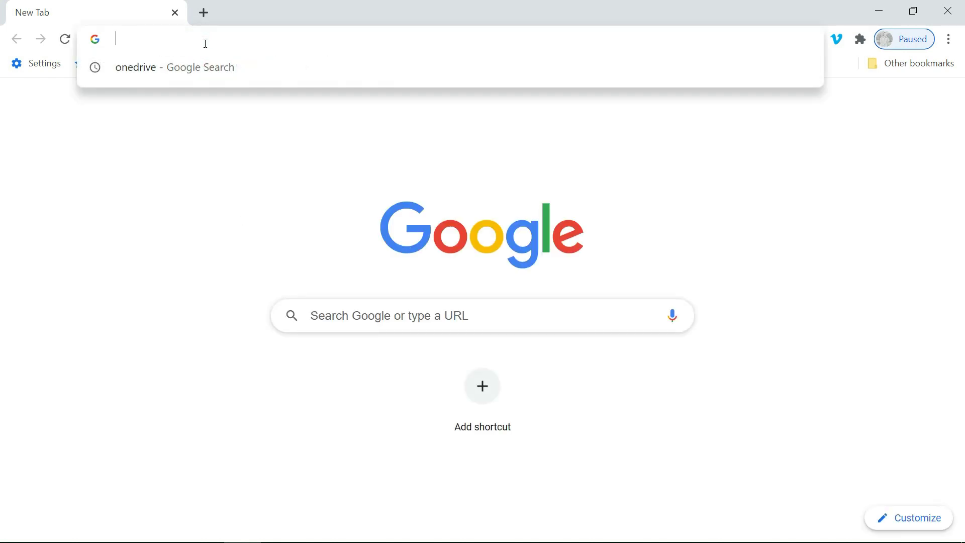
type("https:")
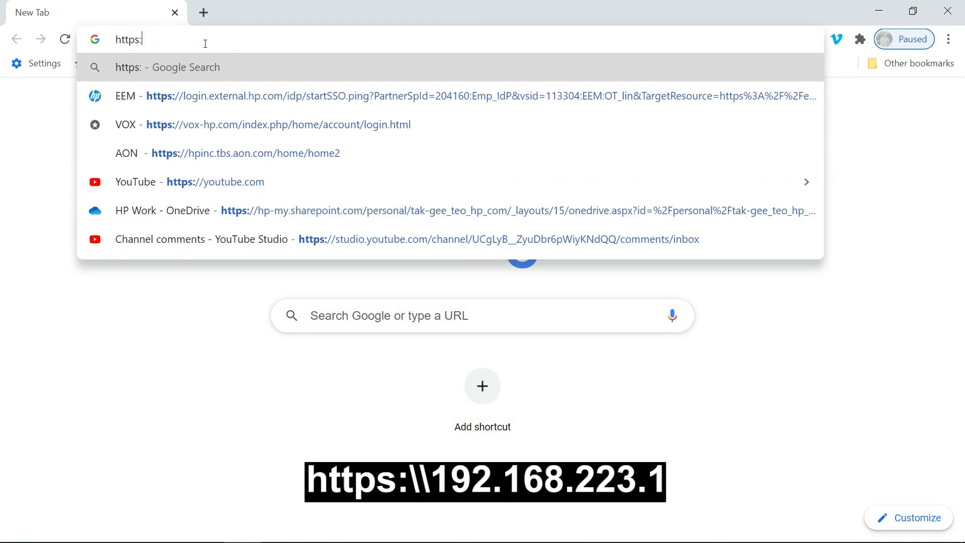
type("\\\\19")
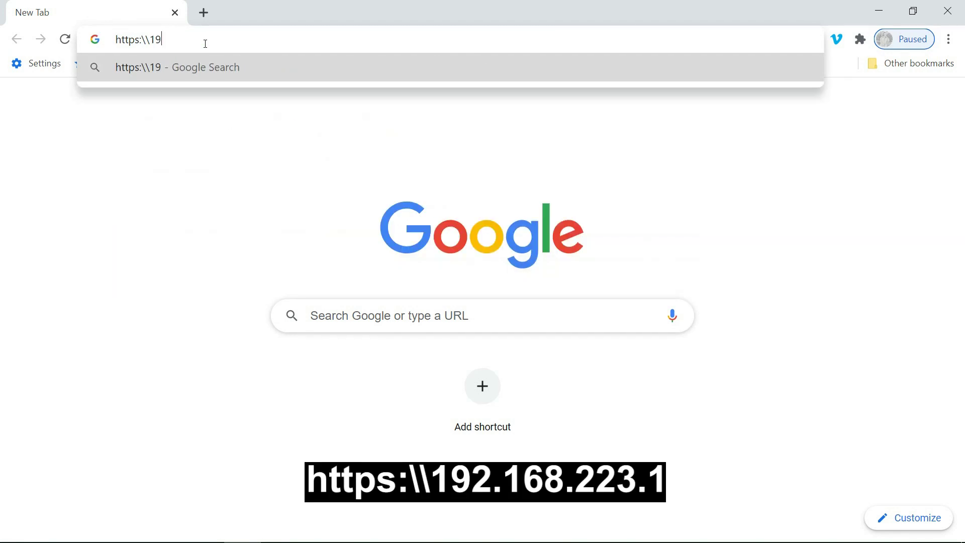
type("2.168")
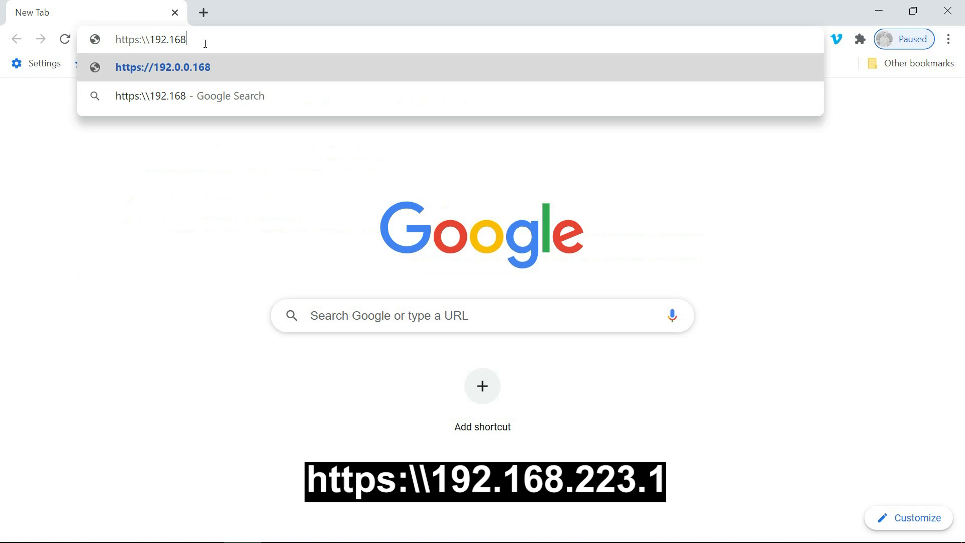
type(".223.1")
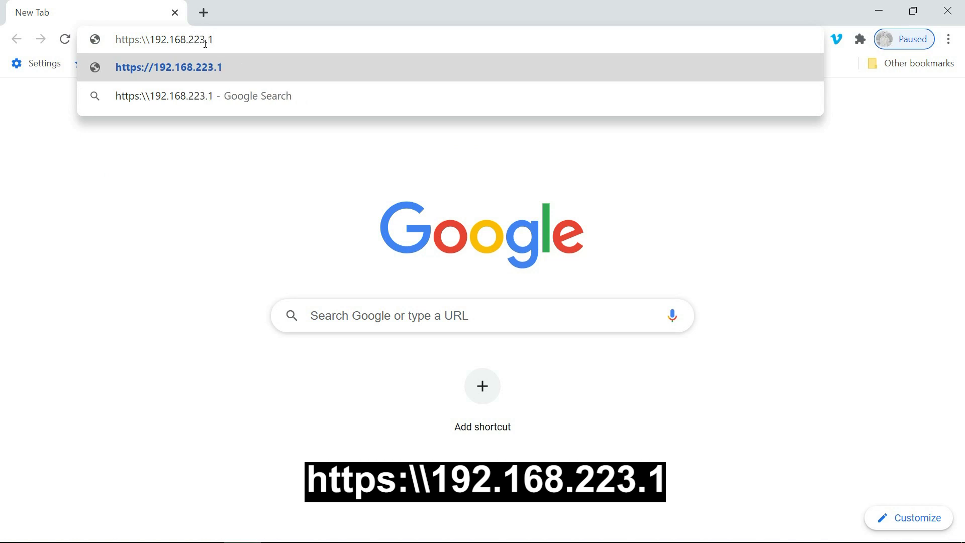
key("Return")
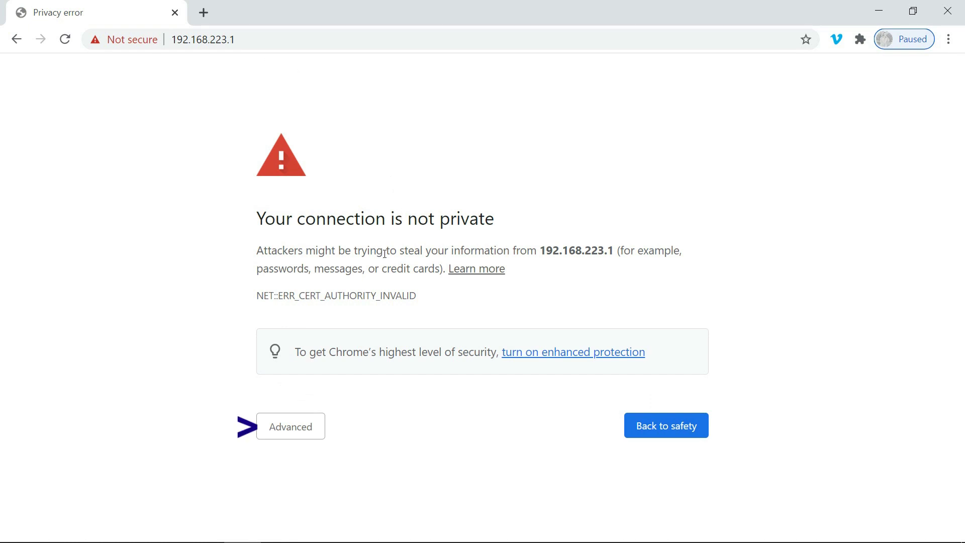
- Expand Advanced on the certificate warning and proceed to 192.168.223.1 (unsafe)
left_click(304, 434)
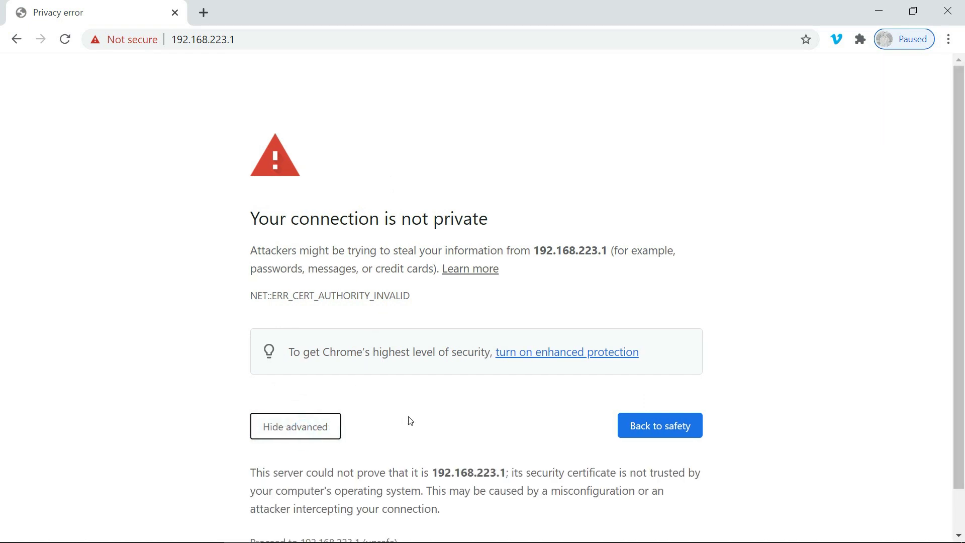
scroll(411, 422, "down", 1)
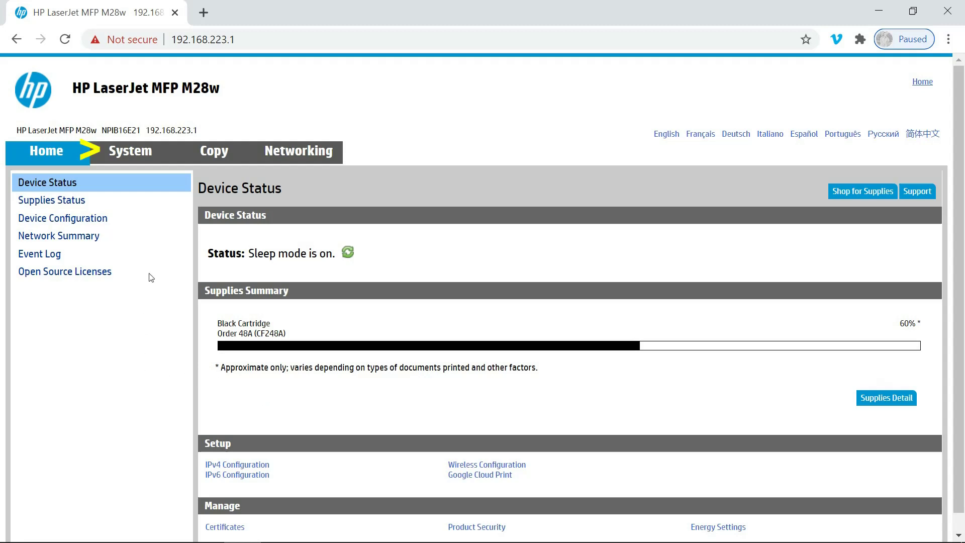
- Go to System > Service and scroll down to the Restore defaults option
left_click(130, 152)
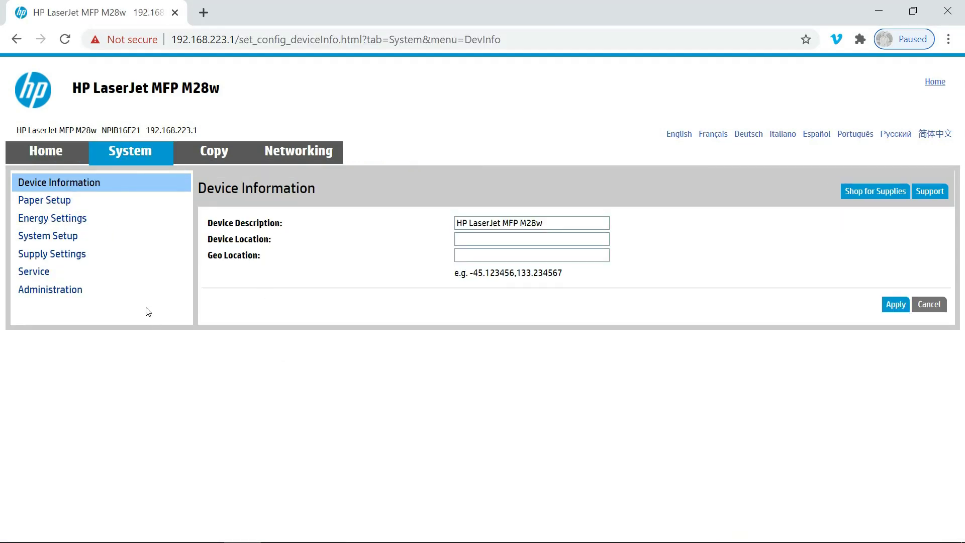
left_click(33, 273)
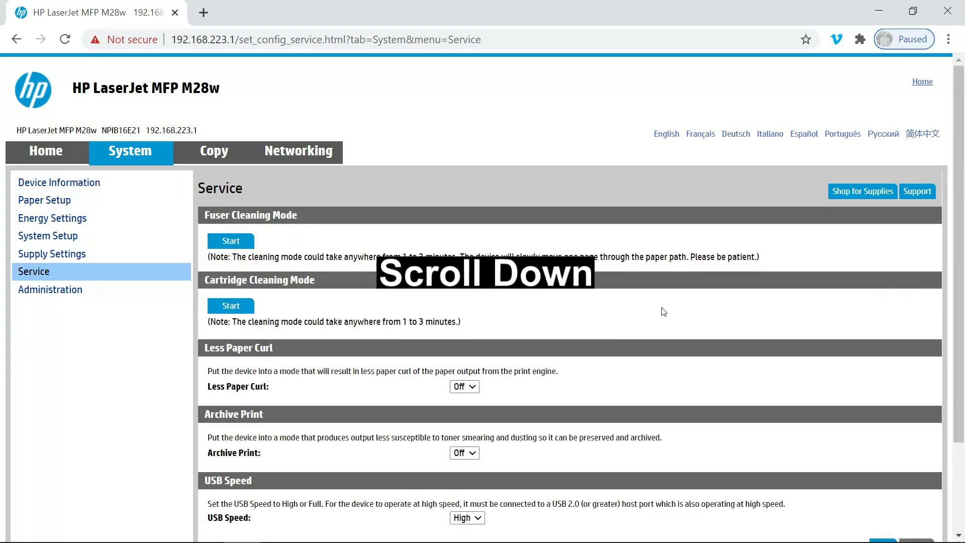
scroll(661, 311, "down", 3)
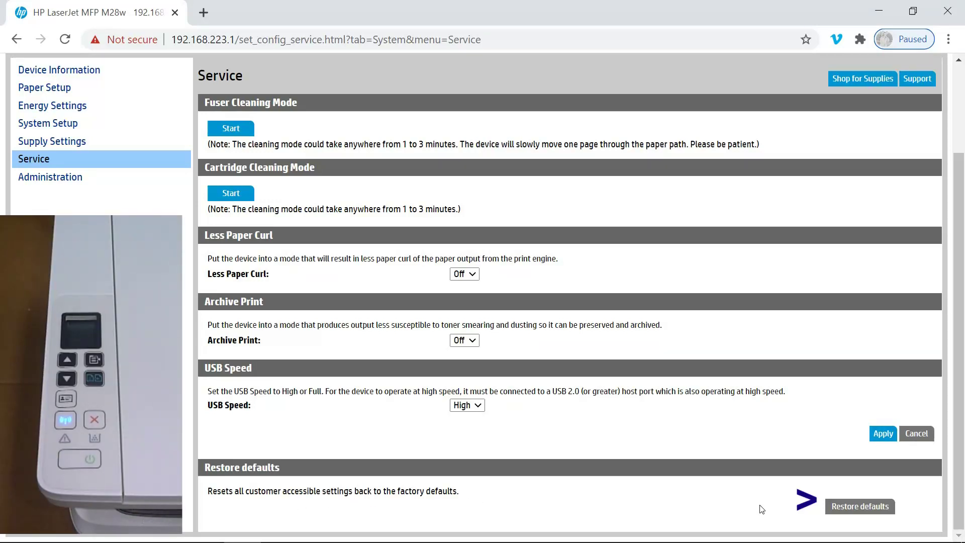
- Run Restore defaults and confirm the factory reset with OK
left_click(861, 507)
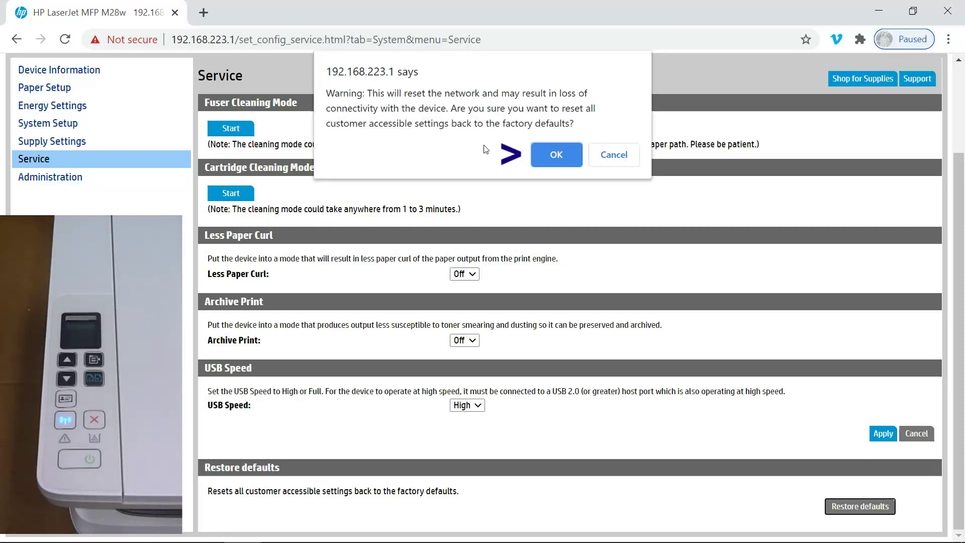
left_click(552, 156)
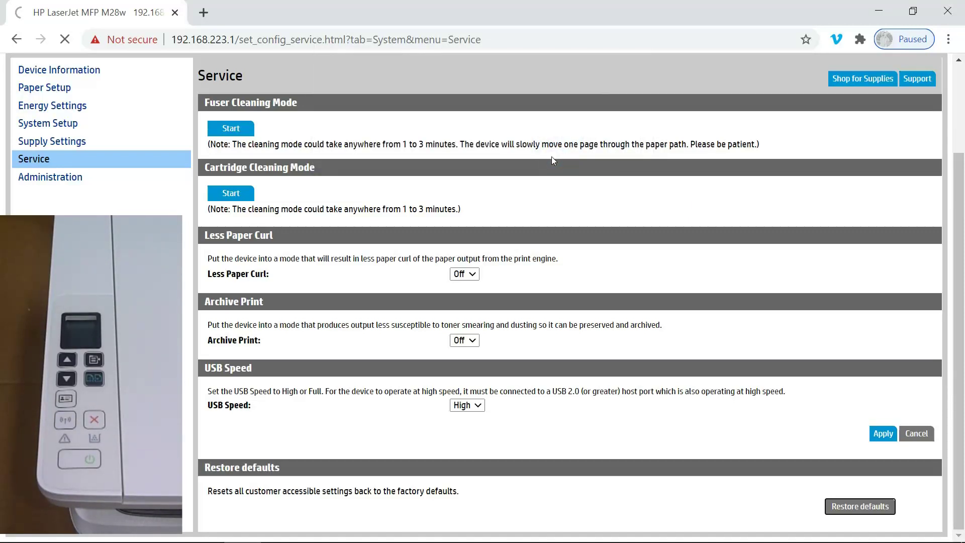